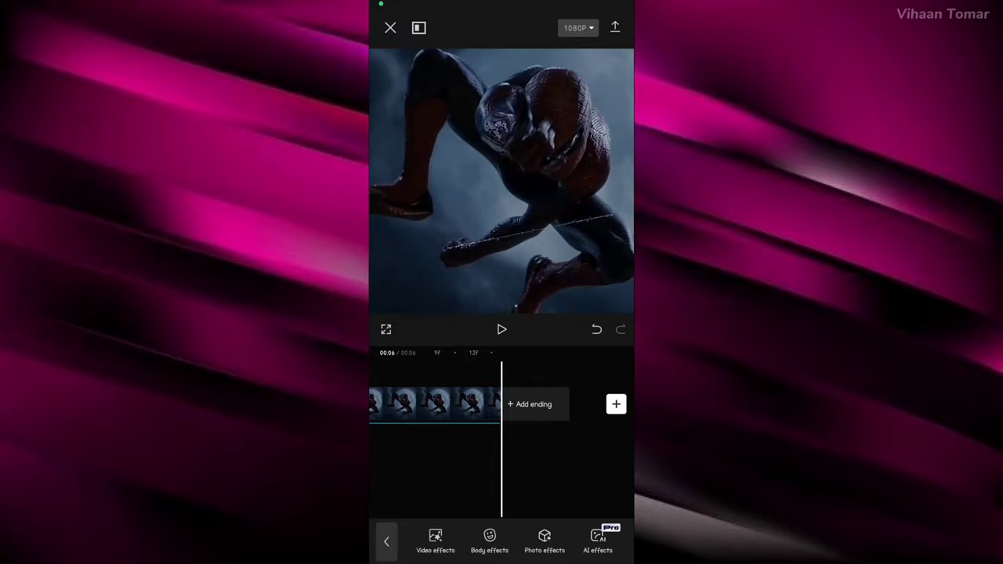
Keep 1080p and 60 fps, raise the code rate to High, and export the Spider-Man clip
click(578, 28)
drag(500, 230, 617, 230)
click(615, 27)
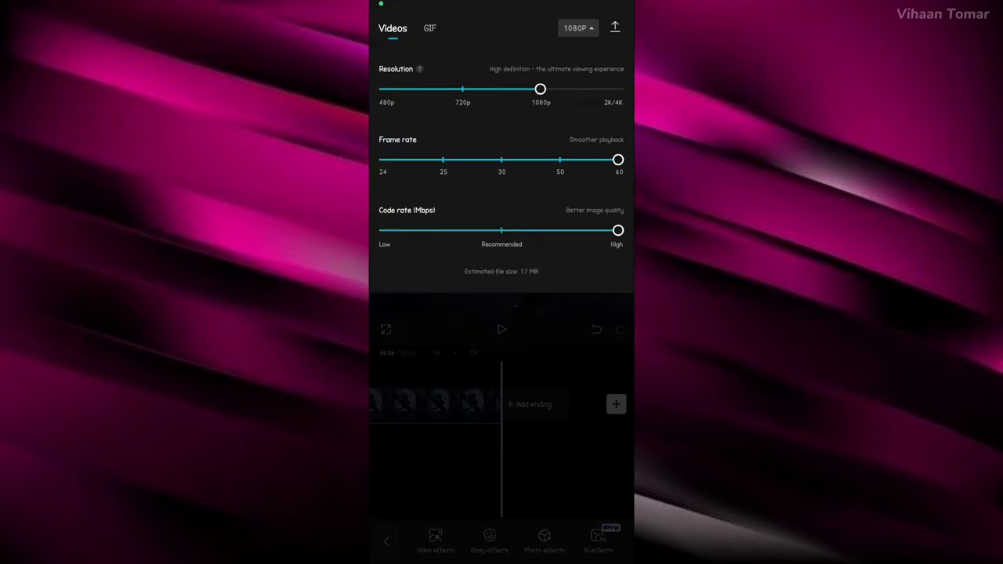